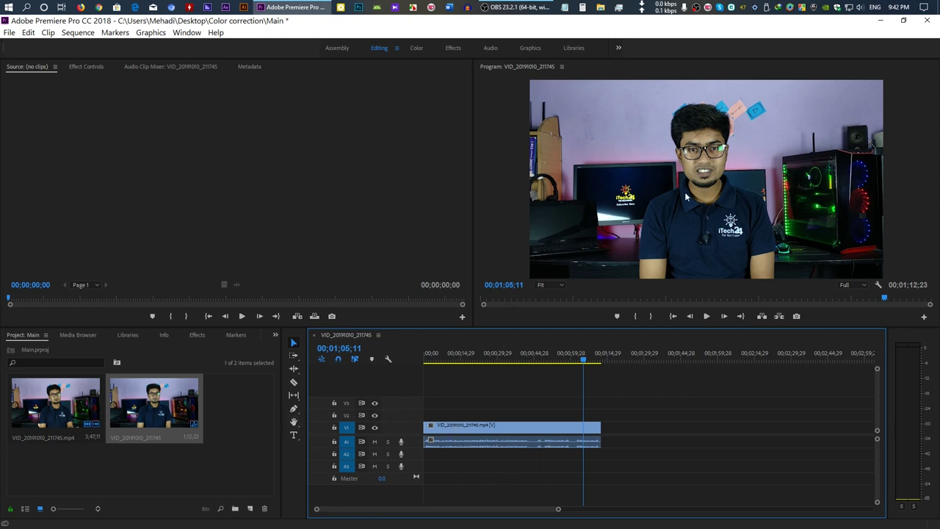
Add a new 1920×1080 Adjustment Layer and place it on V2 over the talking-head clip.
{"action": "right_click", "coordinate": [240, 430]}
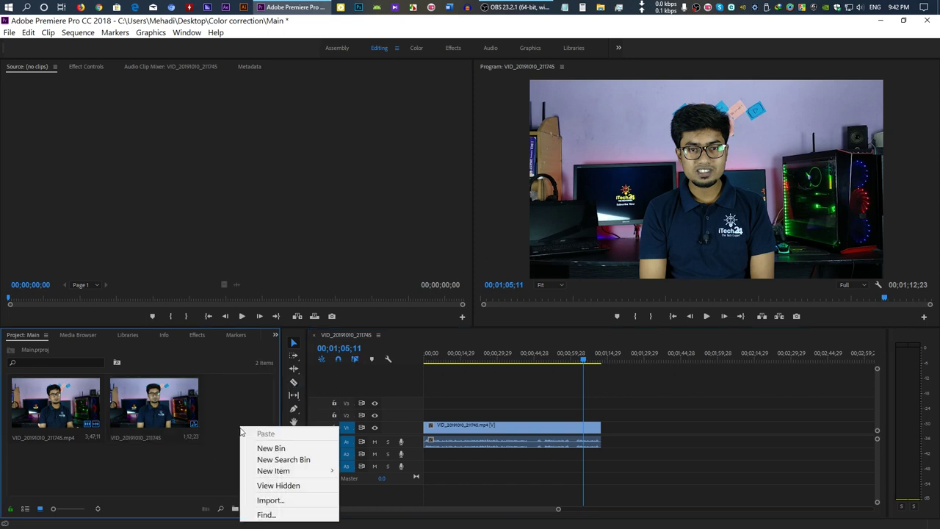
{"action": "mouse_move", "coordinate": [296, 473]}
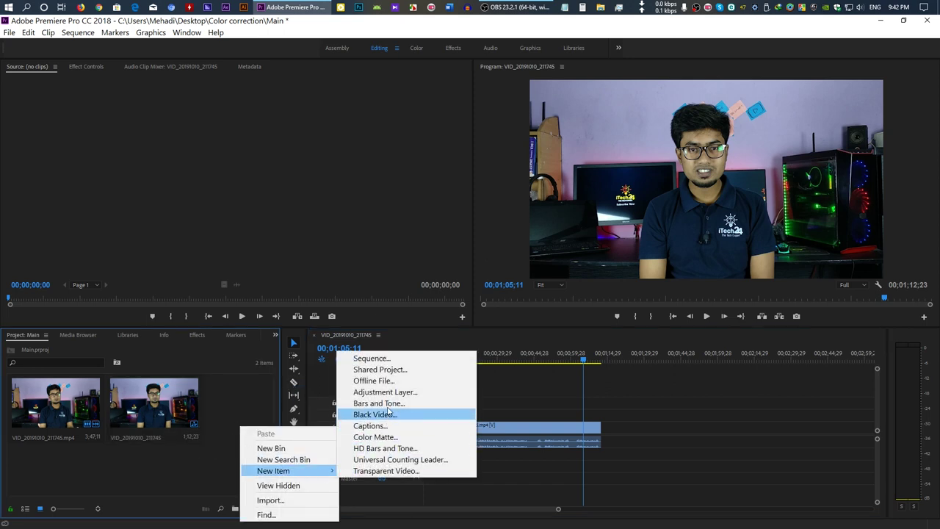
{"action": "left_click", "coordinate": [386, 358]}
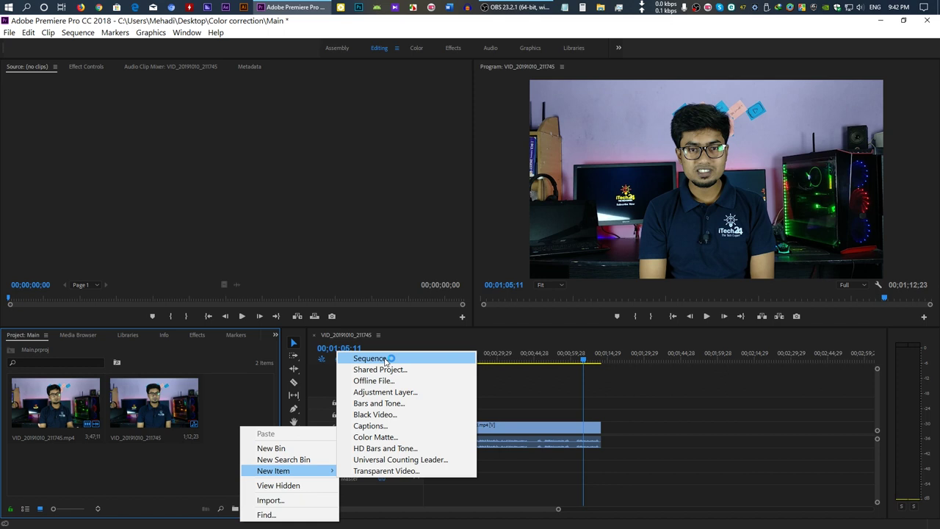
{"action": "left_click", "coordinate": [386, 392]}
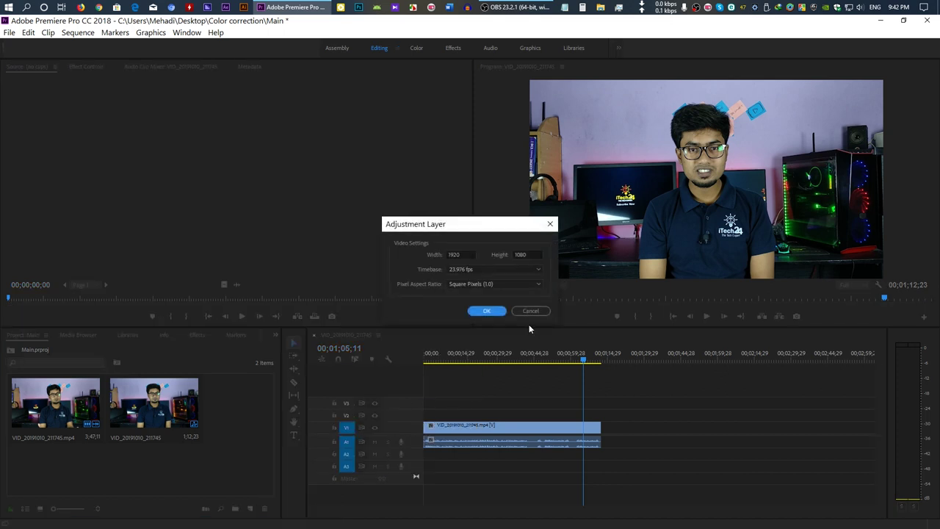
{"action": "left_click", "coordinate": [487, 311]}
{"action": "left_click_drag", "start_coordinate": [216, 416], "coordinate": [597, 415]}
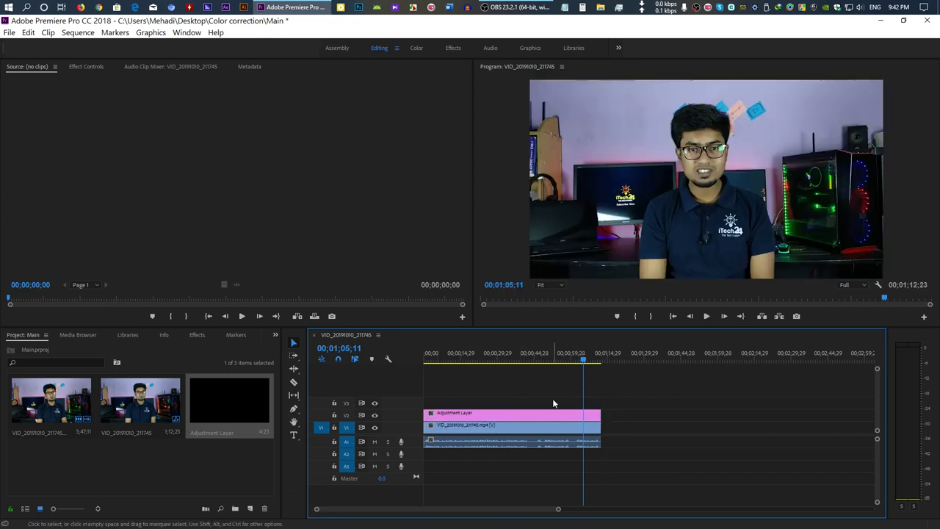
Search the Effects panel for 'lumetri color' and drop Lumetri Color onto the V2 Adjustment Layer.
{"action": "left_click", "coordinate": [275, 335]}
{"action": "key", "text": "shift+7"}
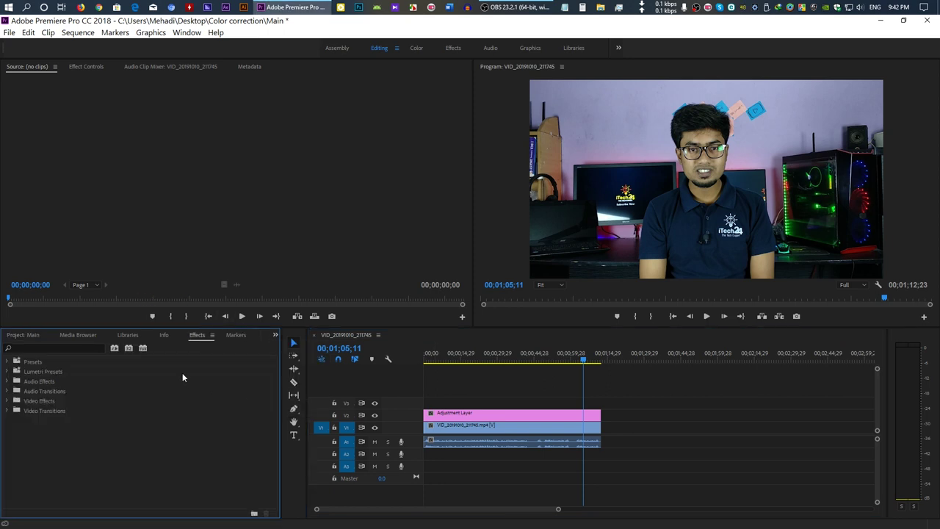
{"action": "left_click", "coordinate": [74, 347]}
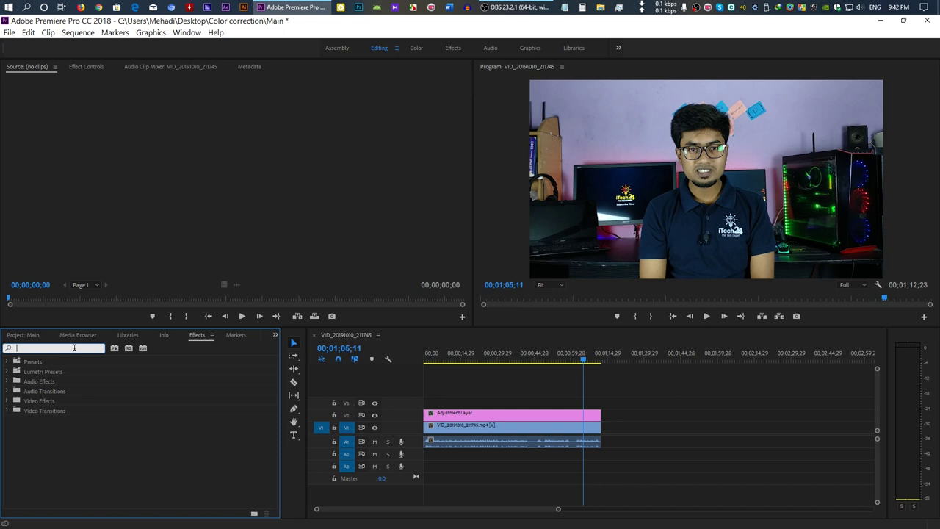
{"action": "type", "text": "l"}
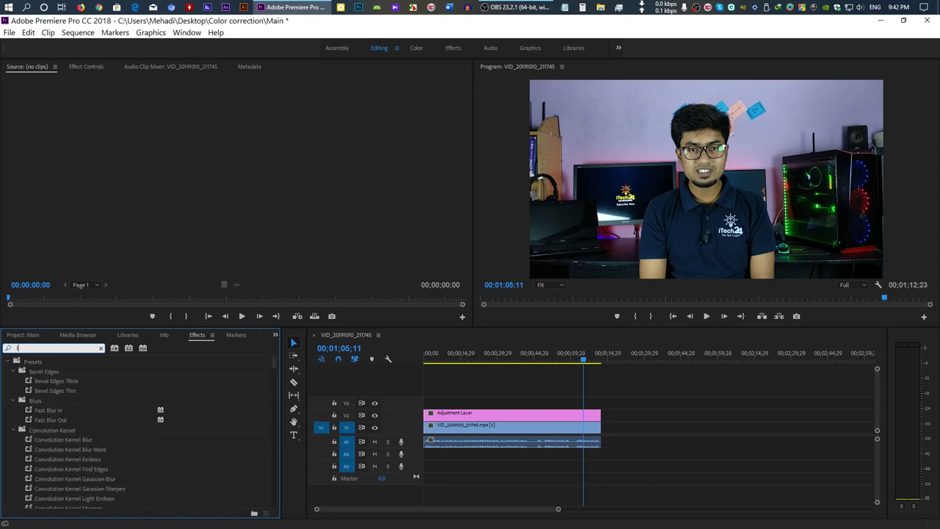
{"action": "type", "text": "umetri color"}
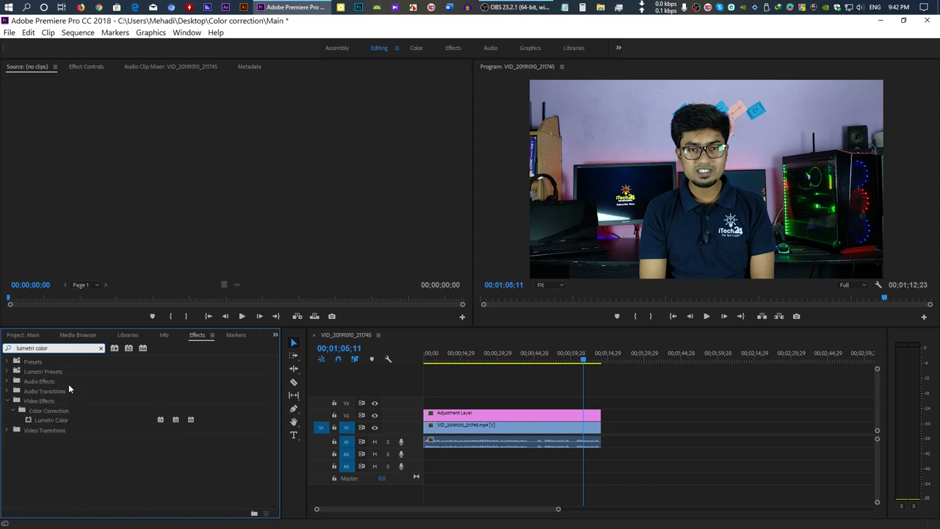
{"action": "left_click_drag", "start_coordinate": [56, 420], "coordinate": [484, 415]}
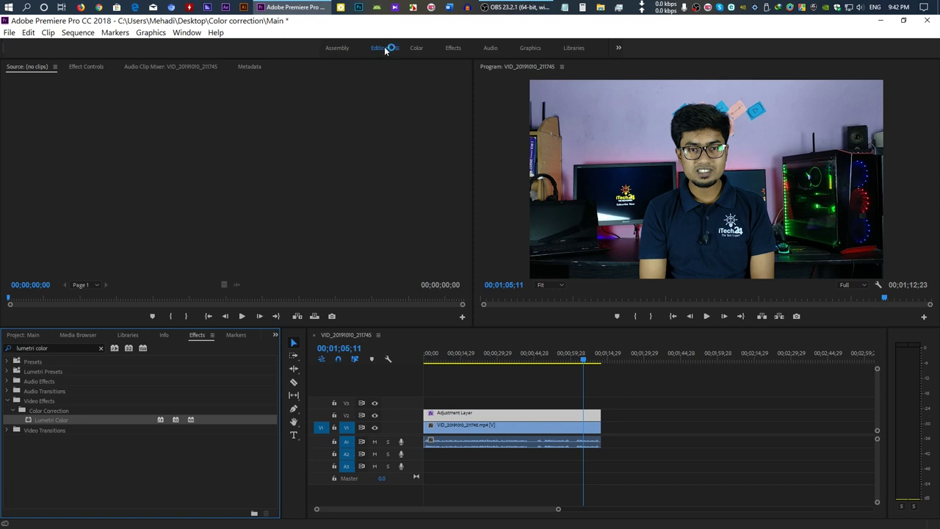
Switch to the Color workspace so the Lumetri scopes and Lumetri Color controls appear.
{"action": "left_click", "coordinate": [419, 48]}
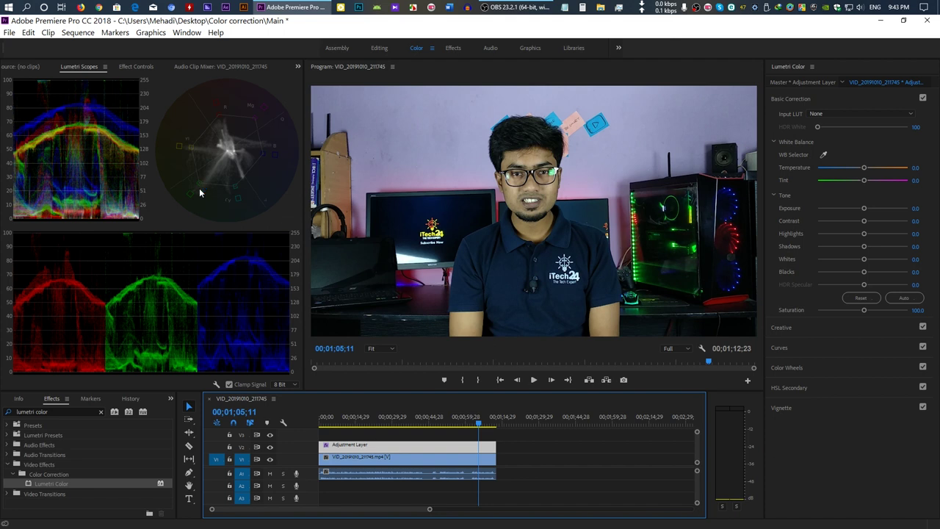
{"action": "left_click", "coordinate": [200, 191]}
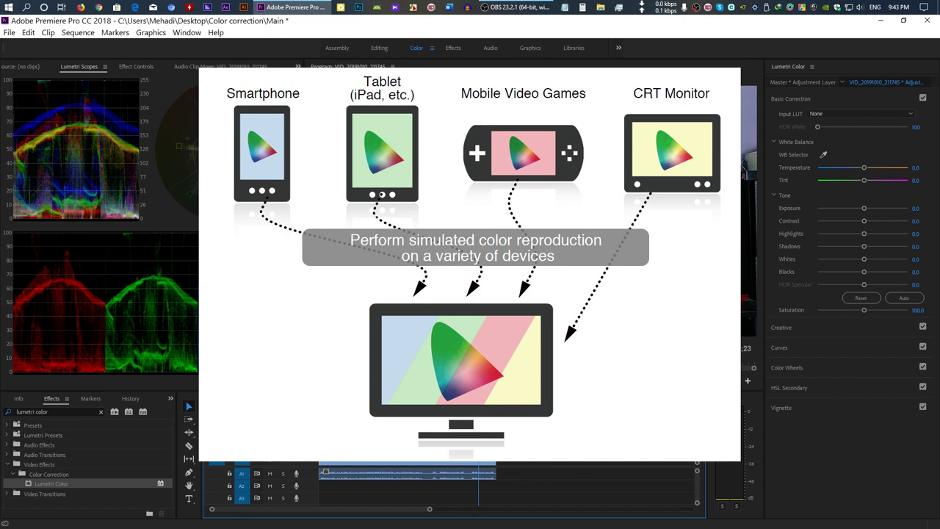
{"action": "left_click", "coordinate": [202, 191]}
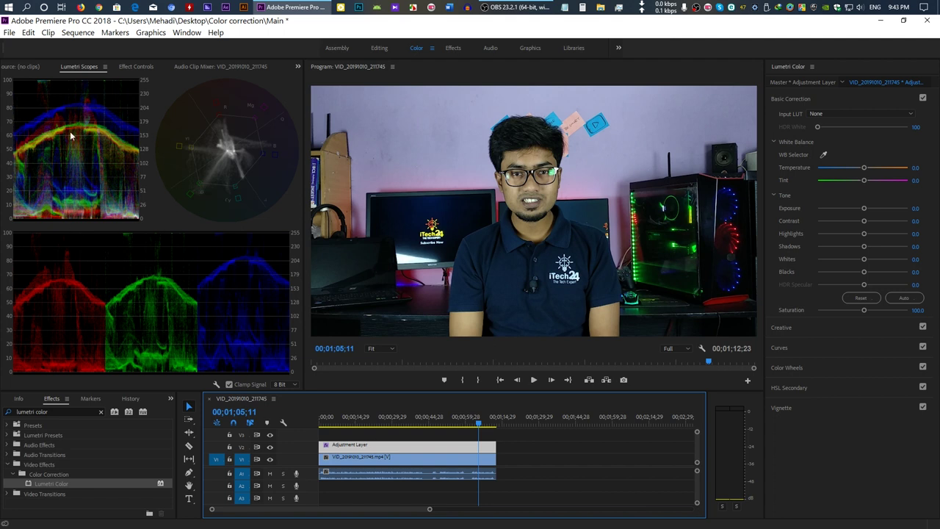
{"action": "left_click", "coordinate": [187, 301]}
{"action": "left_click", "coordinate": [439, 483]}
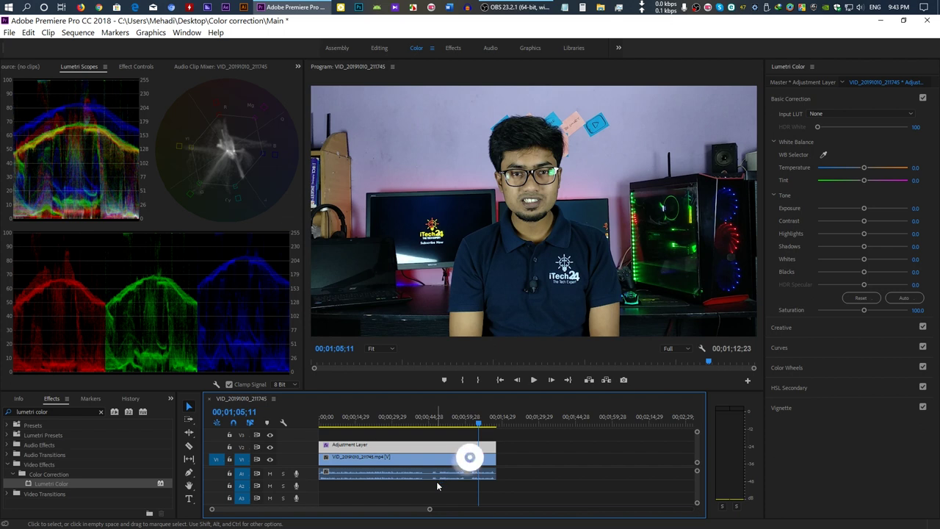
{"action": "left_click", "coordinate": [107, 302]}
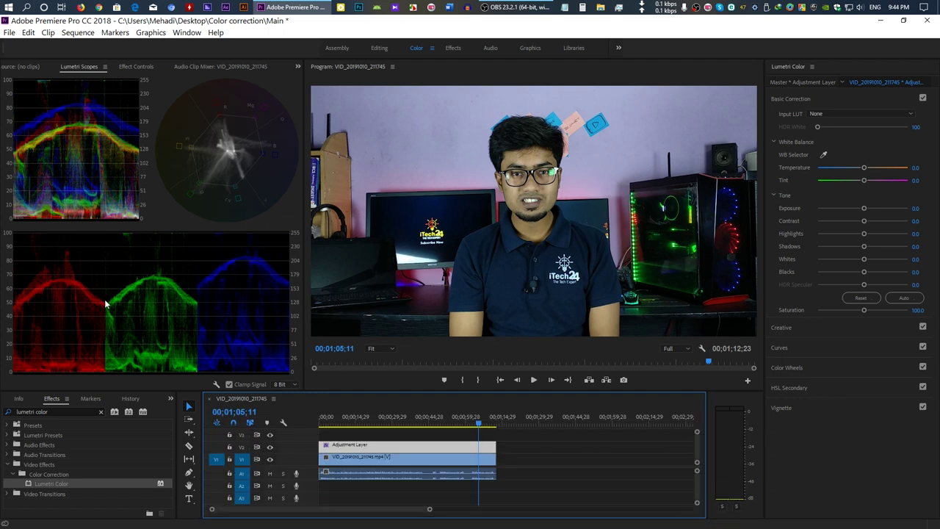
{"action": "left_click", "coordinate": [142, 186]}
Set Lumetri Exposure to 0.5 and raise Contrast to 25.4.
{"action": "left_click_drag", "start_coordinate": [864, 208], "coordinate": [868, 211]}
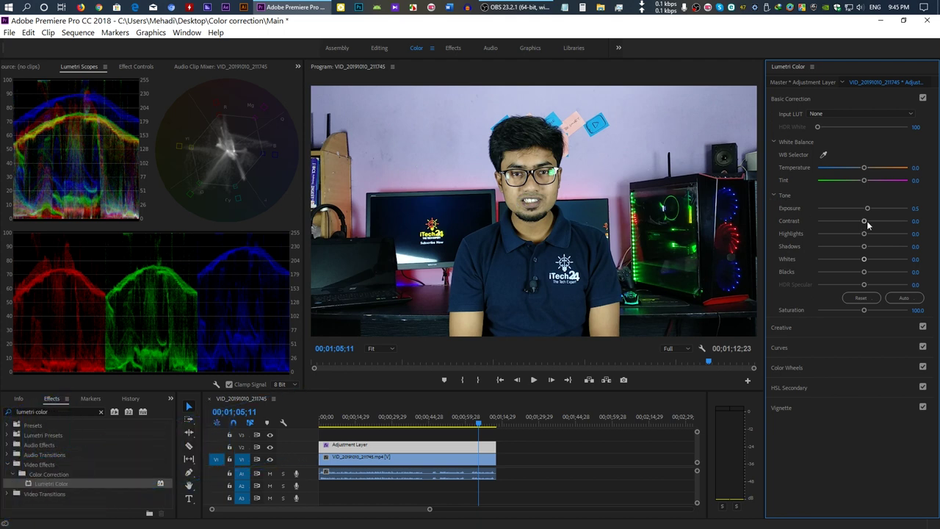
{"action": "mouse_move", "coordinate": [867, 222]}
{"action": "left_mouse_down"}
{"action": "mouse_move", "coordinate": [883, 224]}
{"action": "mouse_move", "coordinate": [871, 227]}
{"action": "left_mouse_up"}
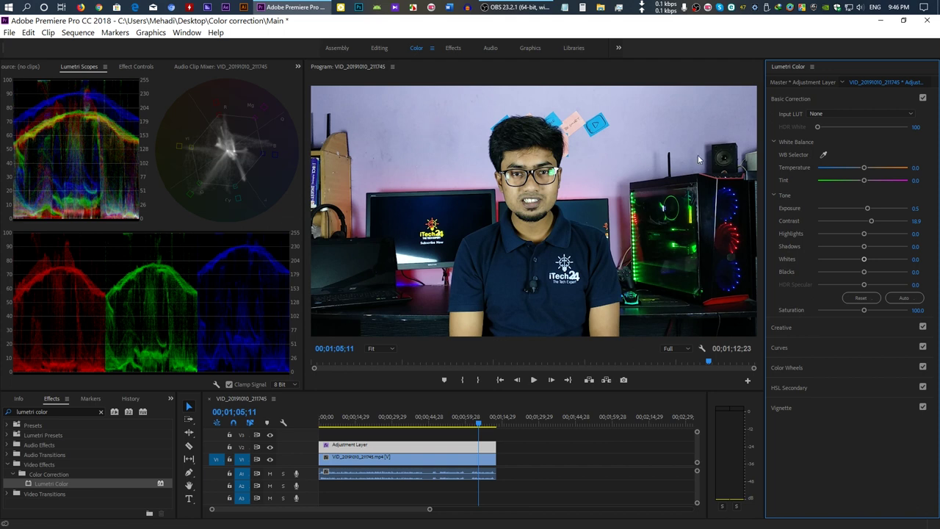
{"action": "left_click_drag", "start_coordinate": [871, 220], "coordinate": [874, 222]}
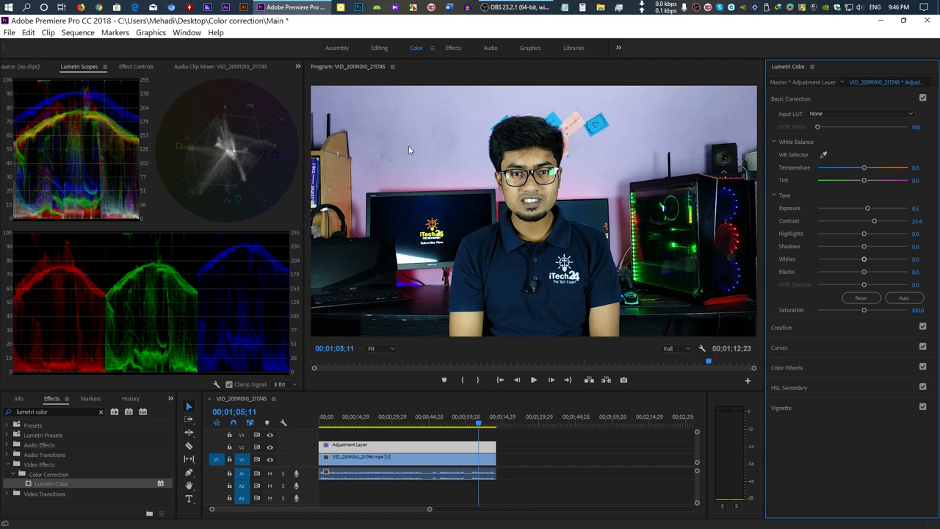
Lower Highlights to -5.9 and lift Shadows to about 18.9 in the Tone section.
{"action": "left_click_drag", "start_coordinate": [863, 233], "coordinate": [856, 234]}
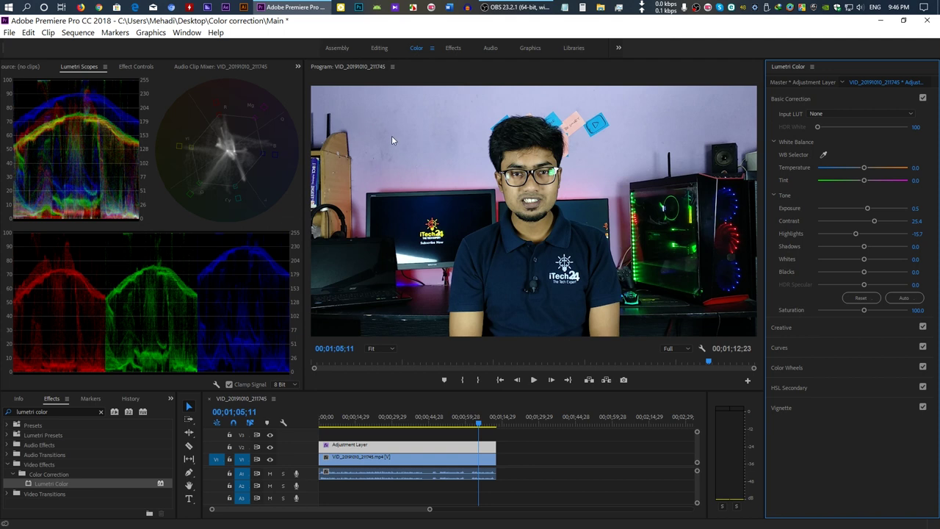
{"action": "mouse_move", "coordinate": [855, 235]}
{"action": "left_mouse_down"}
{"action": "mouse_move", "coordinate": [830, 236]}
{"action": "mouse_move", "coordinate": [886, 236]}
{"action": "mouse_move", "coordinate": [861, 242]}
{"action": "left_mouse_up"}
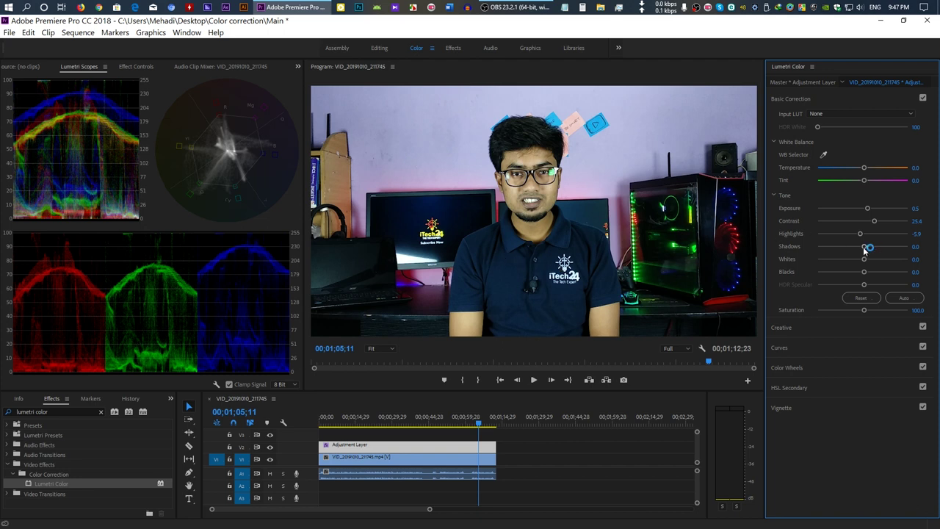
{"action": "left_click_drag", "start_coordinate": [865, 247], "coordinate": [879, 247]}
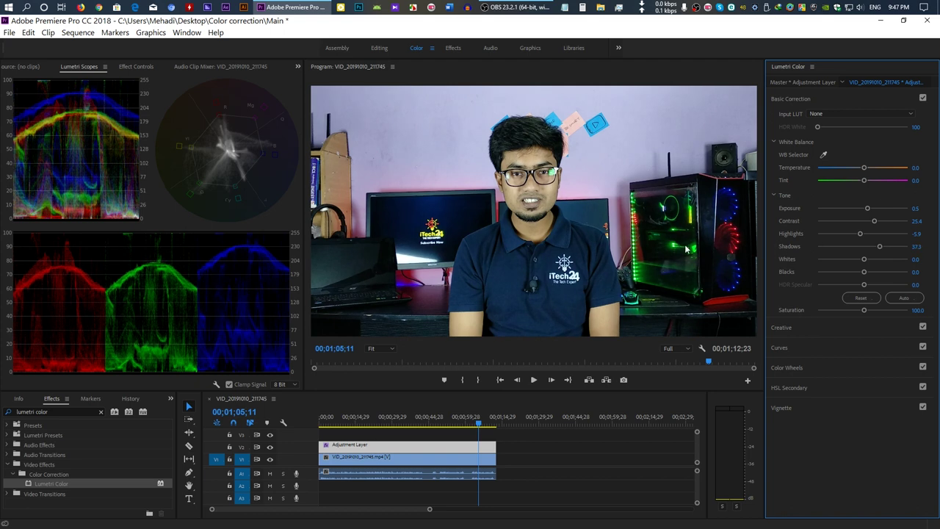
{"action": "left_click_drag", "start_coordinate": [879, 247], "coordinate": [871, 249]}
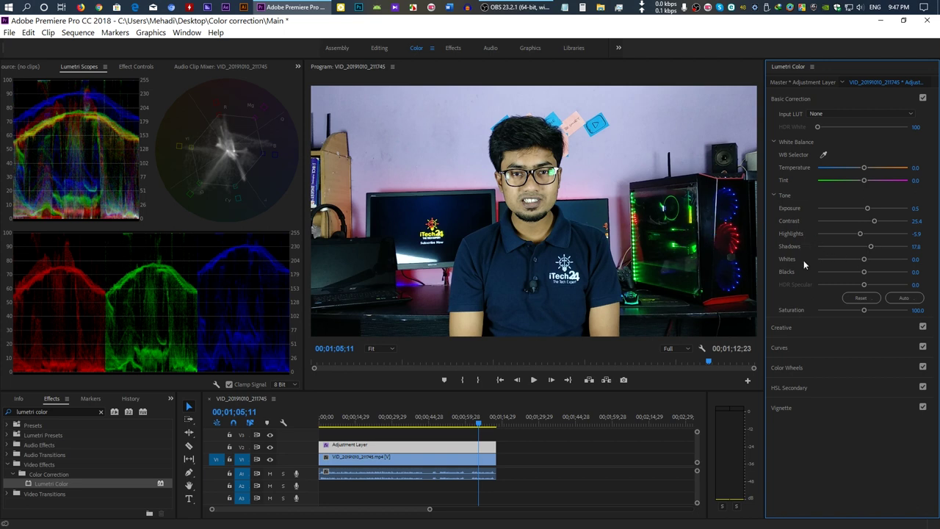
{"action": "left_click_drag", "start_coordinate": [870, 247], "coordinate": [871, 249]}
Set Whites to 23.2 and Blacks to -0.5 in the Lumetri Tone settings.
{"action": "left_click_drag", "start_coordinate": [864, 258], "coordinate": [870, 261]}
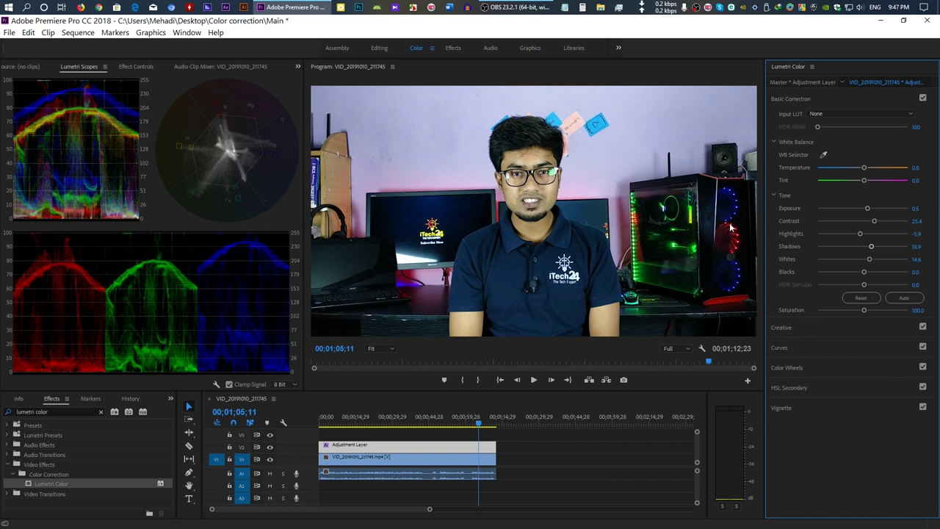
{"action": "left_click_drag", "start_coordinate": [871, 257], "coordinate": [896, 259]}
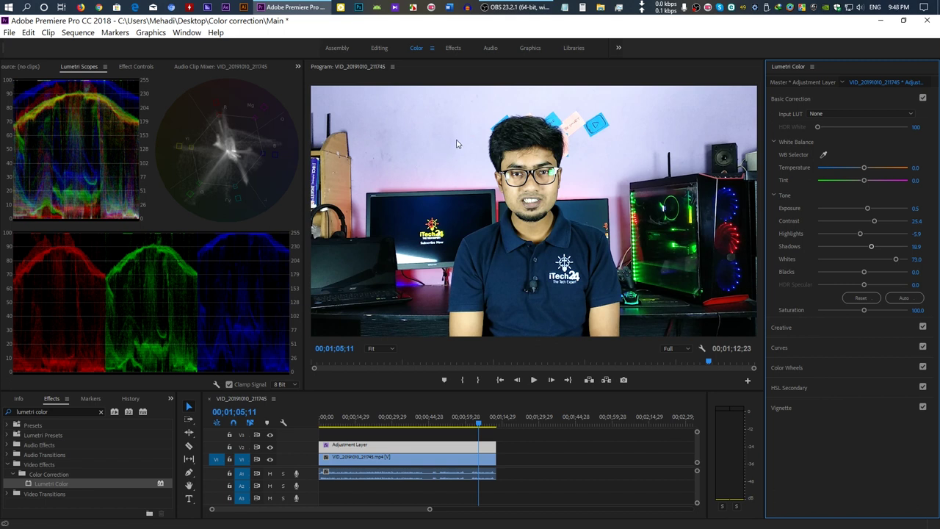
{"action": "left_click_drag", "start_coordinate": [891, 259], "coordinate": [873, 262]}
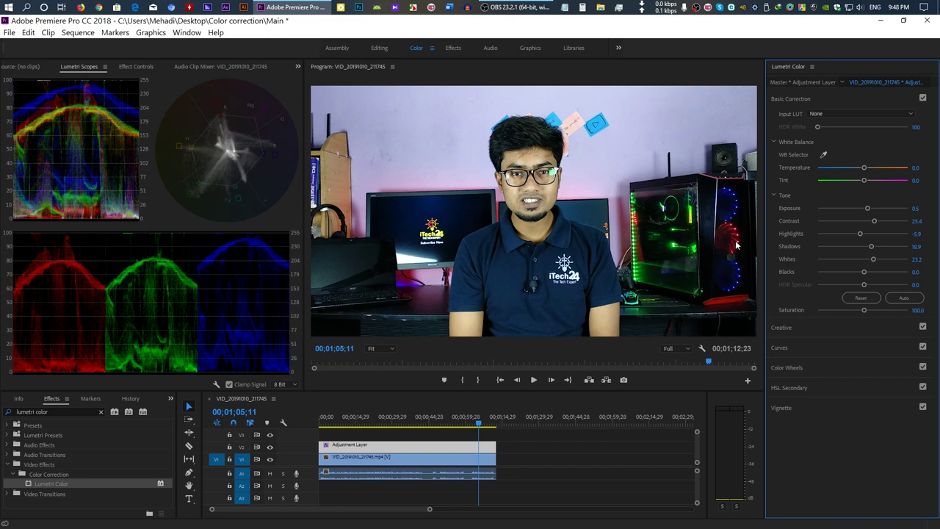
{"action": "left_click_drag", "start_coordinate": [863, 272], "coordinate": [862, 272]}
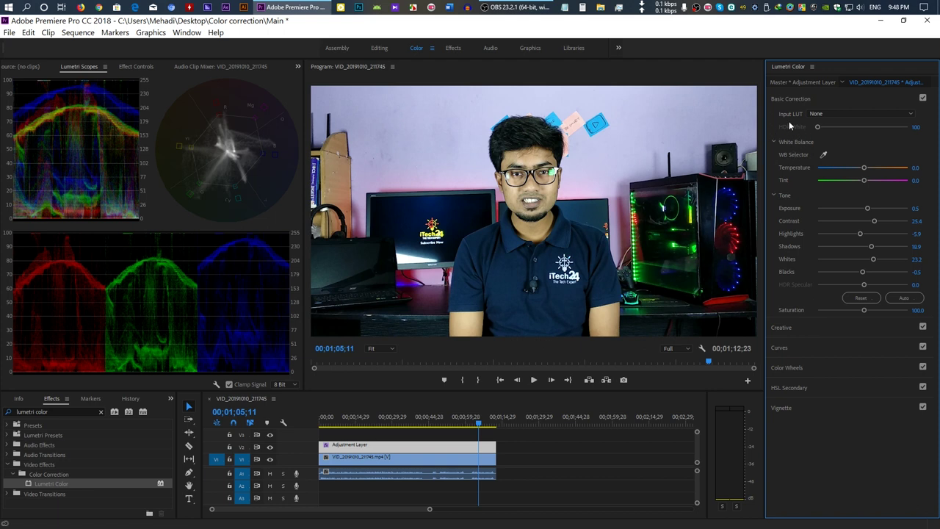
Expand the Creative section and raise Vibrance to about 38.4.
{"action": "left_click", "coordinate": [786, 327]}
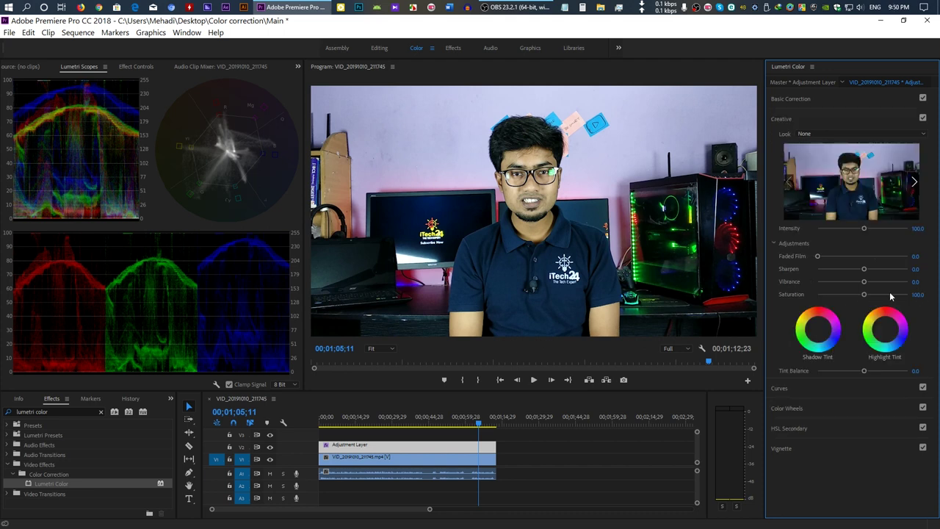
{"action": "left_click_drag", "start_coordinate": [866, 282], "coordinate": [874, 287]}
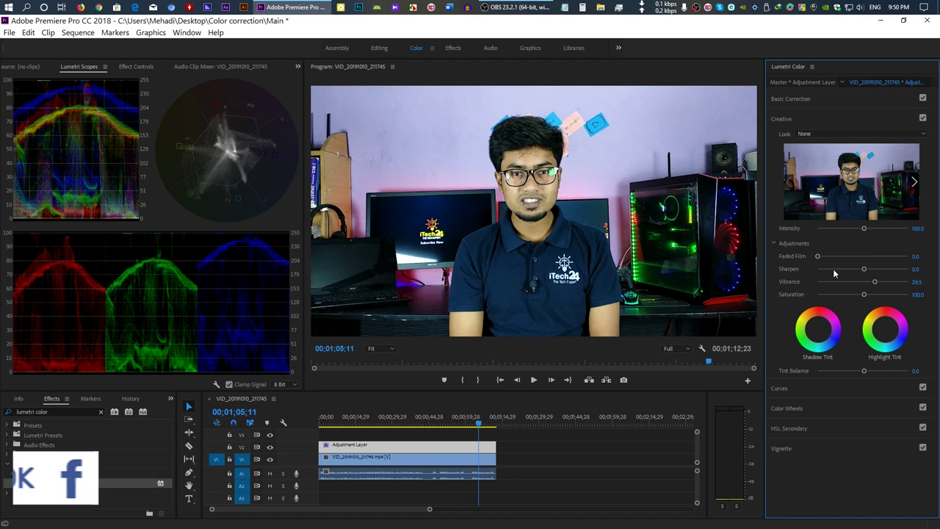
{"action": "left_click_drag", "start_coordinate": [874, 279], "coordinate": [864, 297]}
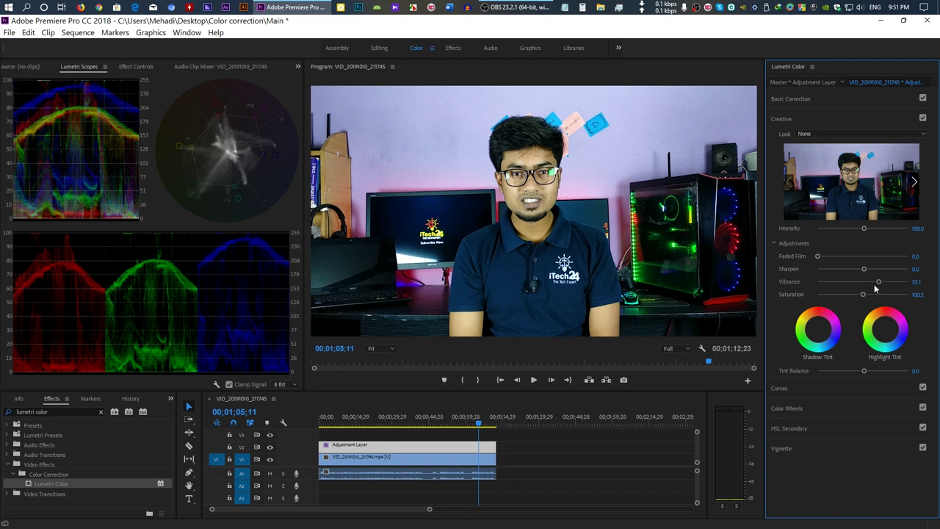
{"action": "left_click_drag", "start_coordinate": [877, 286], "coordinate": [880, 285]}
Reopen Basic Correction and sample the video with the WB Selector eyedropper.
{"action": "left_click", "coordinate": [796, 101]}
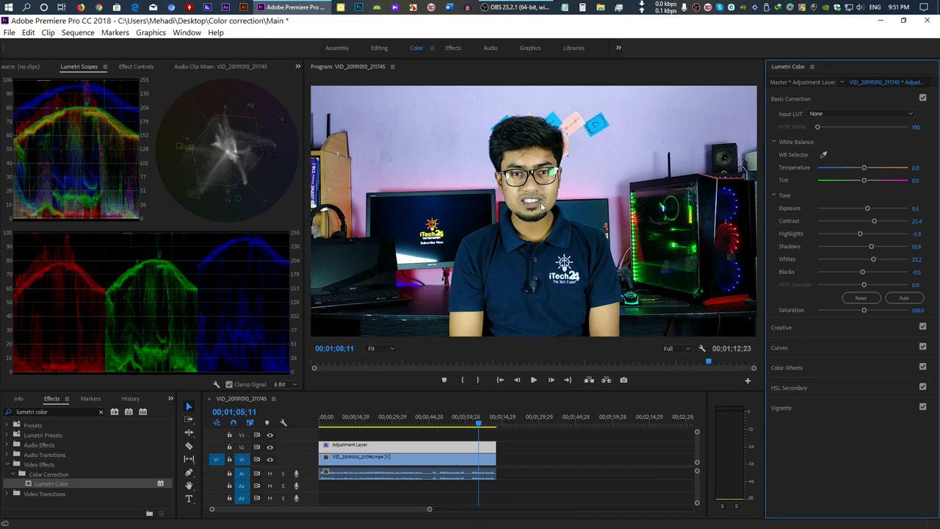
{"action": "left_click", "coordinate": [824, 155]}
{"action": "left_click", "coordinate": [578, 276]}
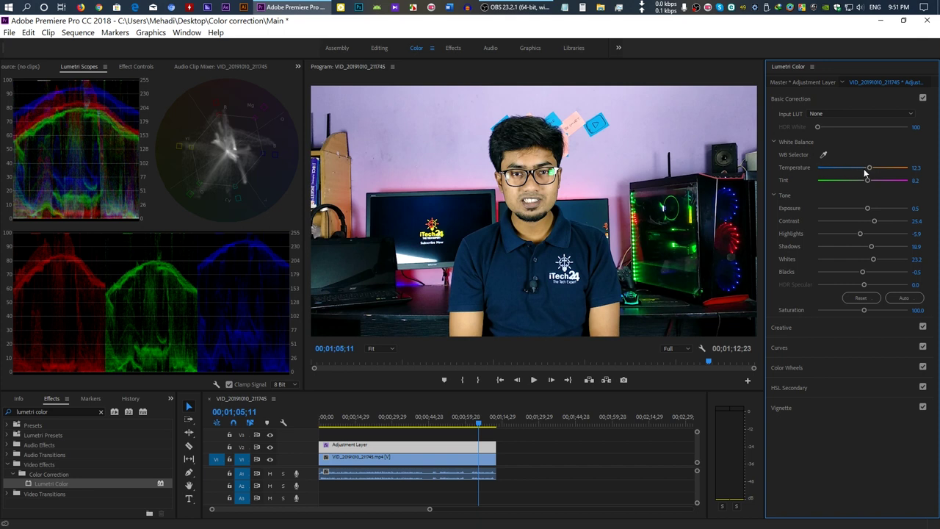
Fine-tune white balance to Temperature 0.5 and Tint 11.4.
{"action": "left_click_drag", "start_coordinate": [870, 171], "coordinate": [865, 171]}
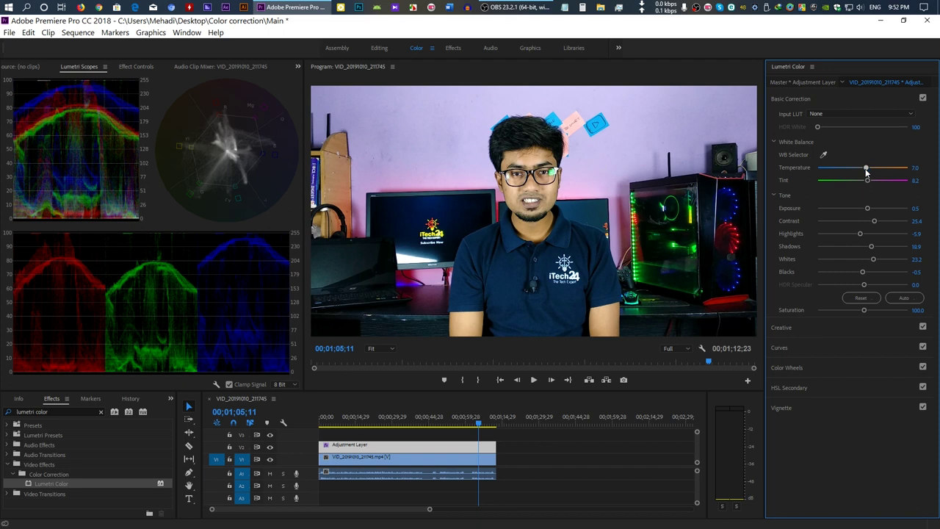
{"action": "left_click_drag", "start_coordinate": [866, 172], "coordinate": [863, 171]}
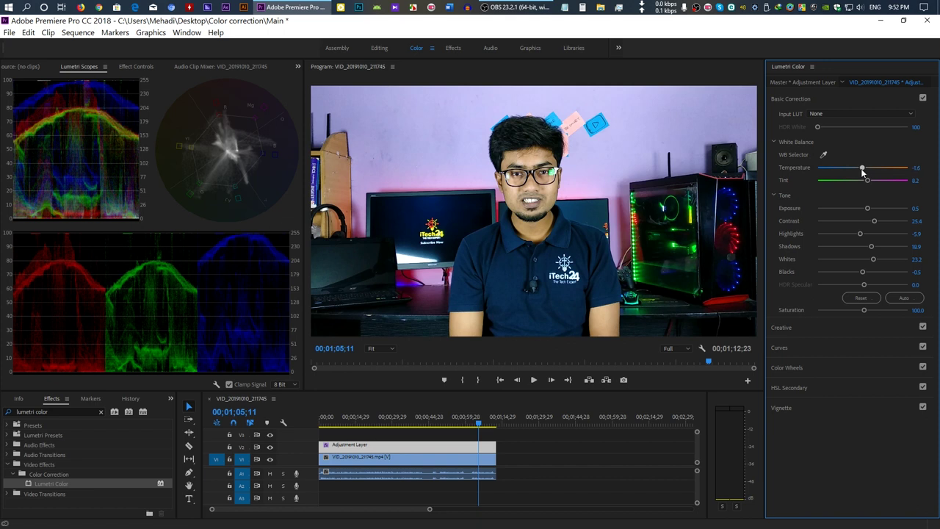
{"action": "mouse_move", "coordinate": [863, 171]}
{"action": "left_mouse_down"}
{"action": "mouse_move", "coordinate": [879, 172]}
{"action": "mouse_move", "coordinate": [826, 178]}
{"action": "mouse_move", "coordinate": [876, 176]}
{"action": "mouse_move", "coordinate": [863, 174]}
{"action": "left_mouse_up"}
{"action": "left_click_drag", "start_coordinate": [866, 179], "coordinate": [868, 185]}
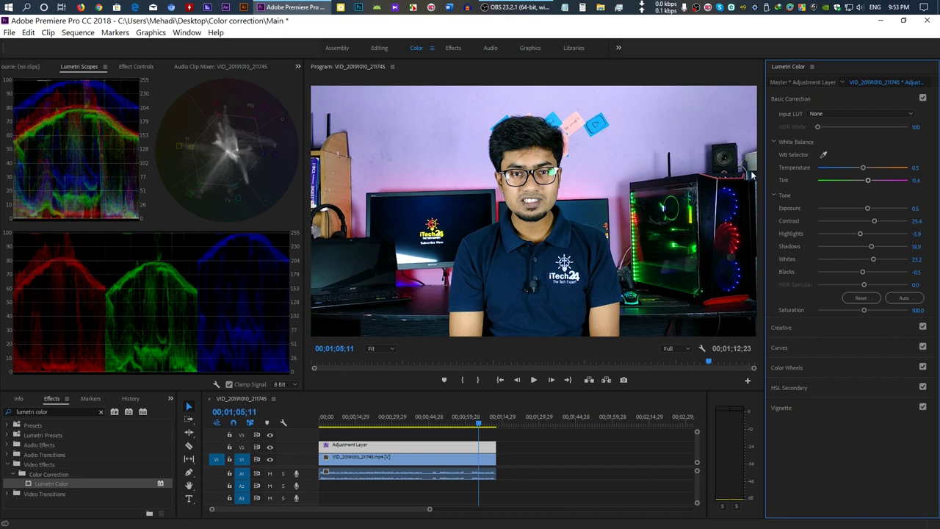
Expand the Creative section and enable the Shadow Tint and Highlight Tint wheels.
{"action": "left_click", "coordinate": [793, 328]}
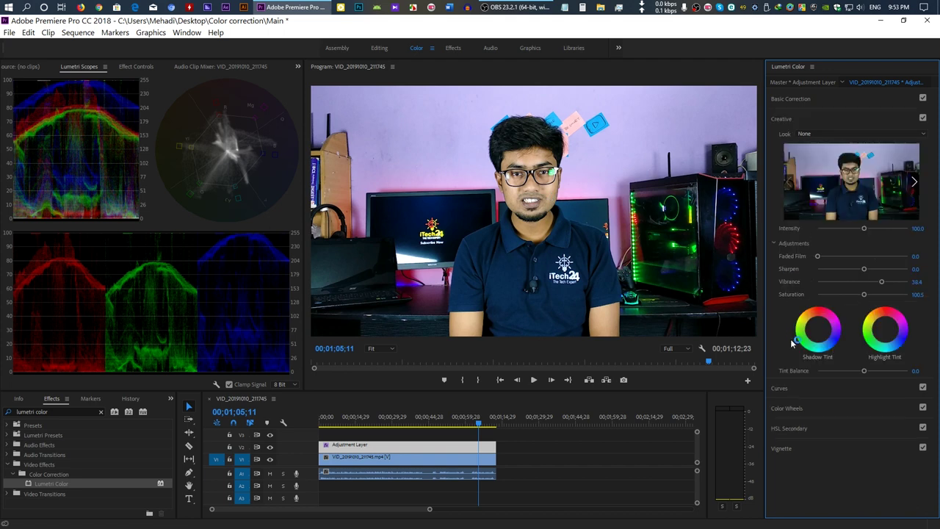
{"action": "left_click", "coordinate": [820, 329]}
{"action": "left_click", "coordinate": [886, 329]}
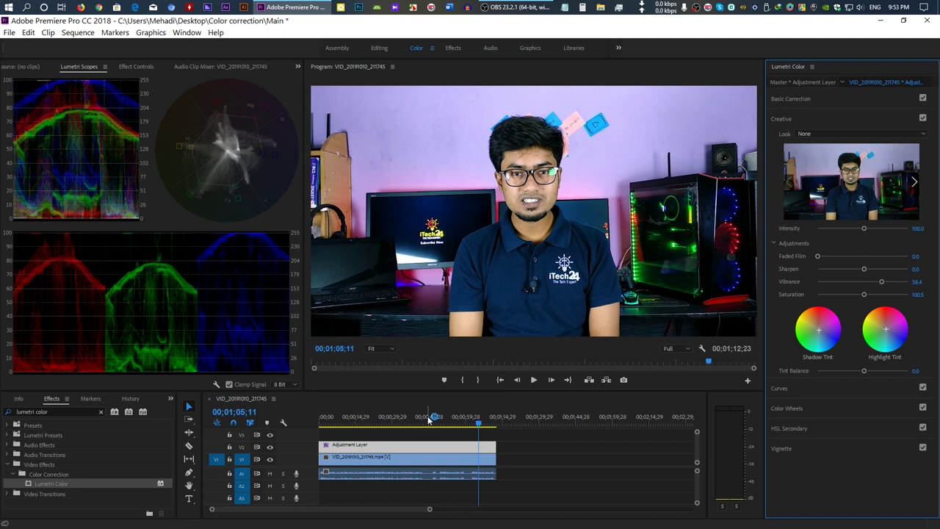
Toggle the V2 adjustment layer track off and back on to compare before and after.
{"action": "left_click", "coordinate": [271, 445]}
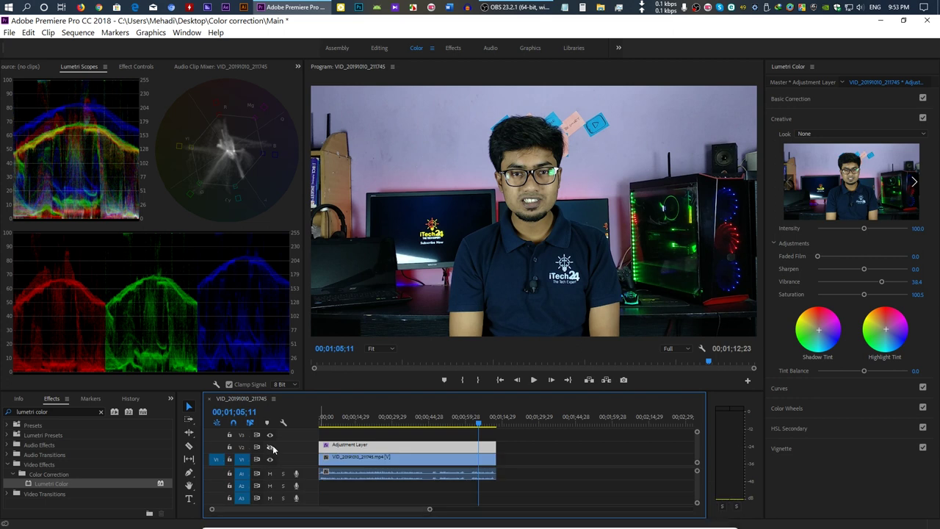
{"action": "left_click", "coordinate": [271, 446]}
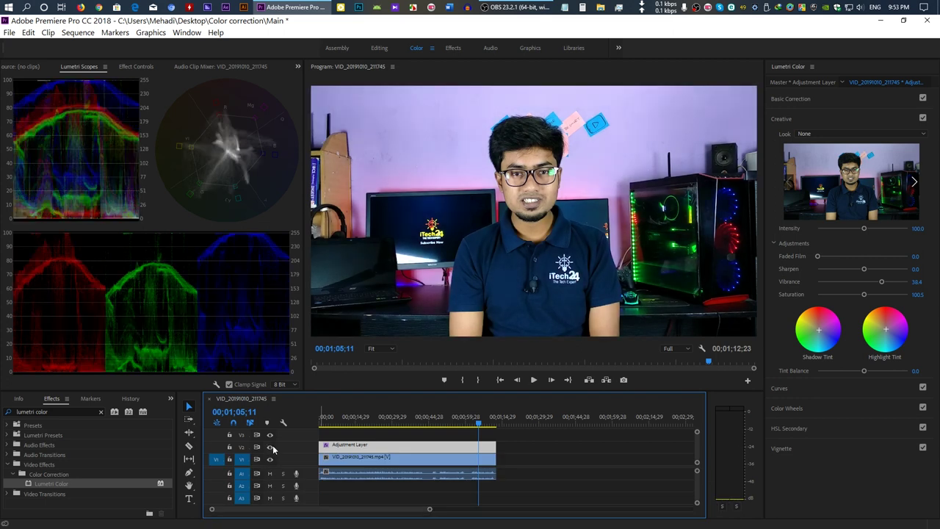
{"action": "left_click", "coordinate": [270, 446]}
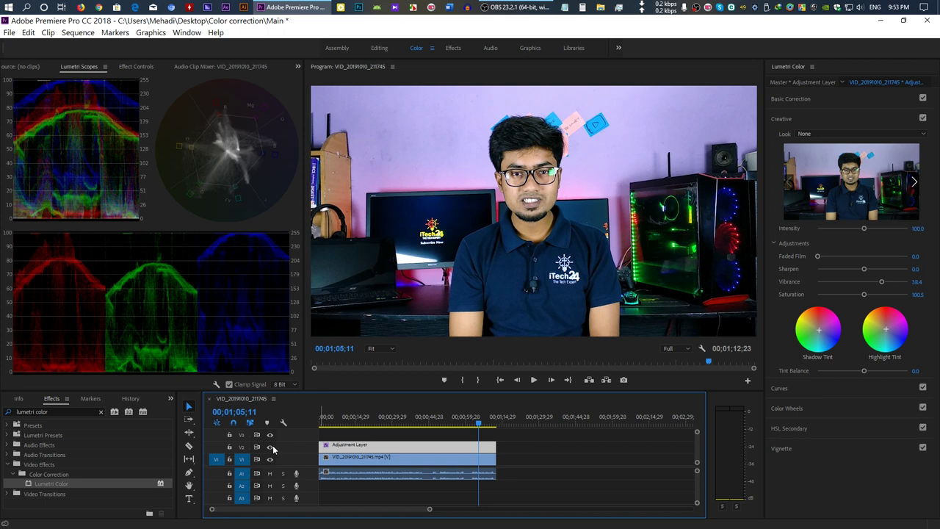